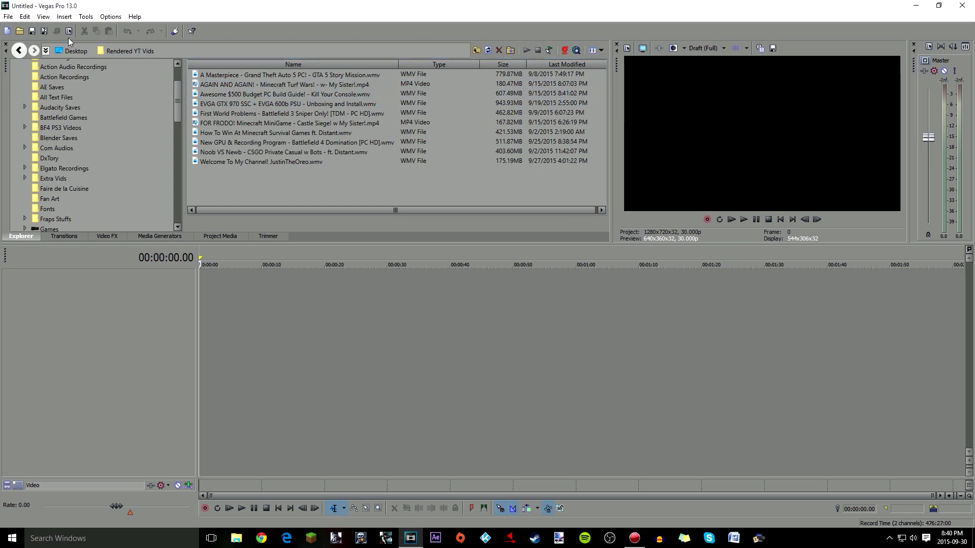
Set the project video to 1920x1080, progressive scan, at 59.940 (Double NTSC) frame rate.
left_click(628, 48)
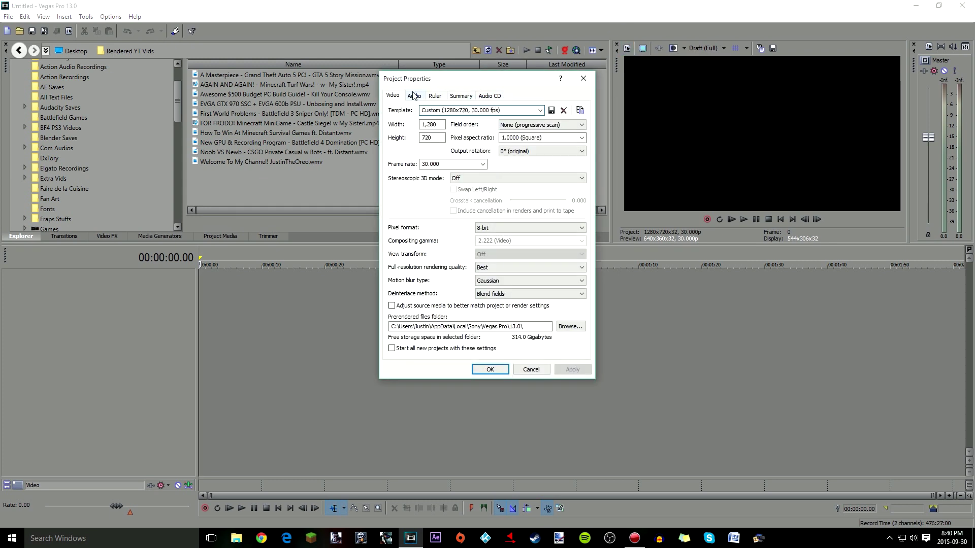
double_click(431, 124)
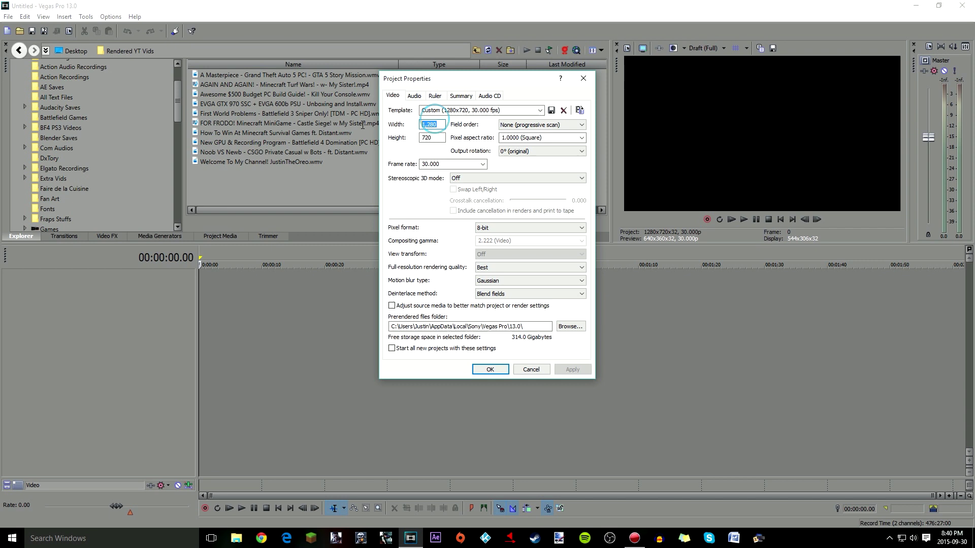
type("1920")
key("Tab")
type("108")
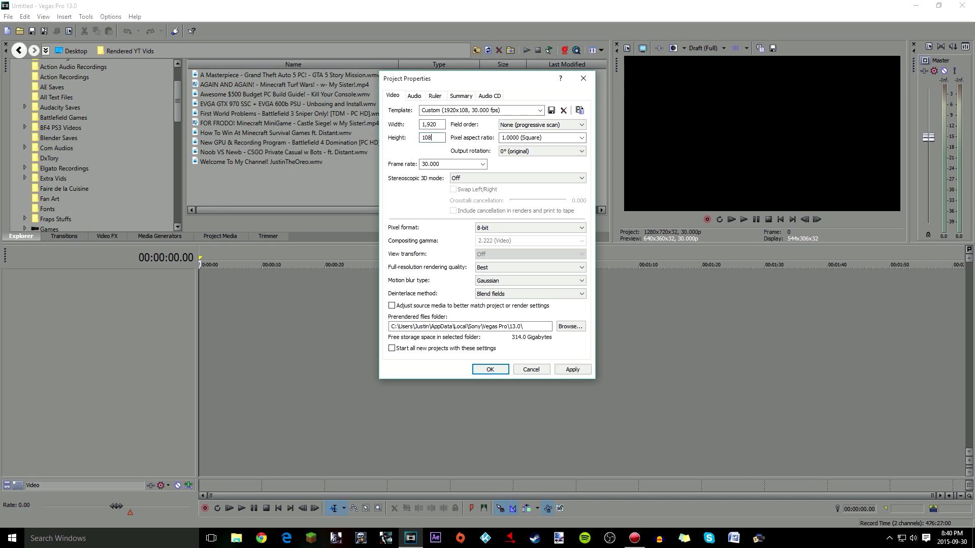
type("0")
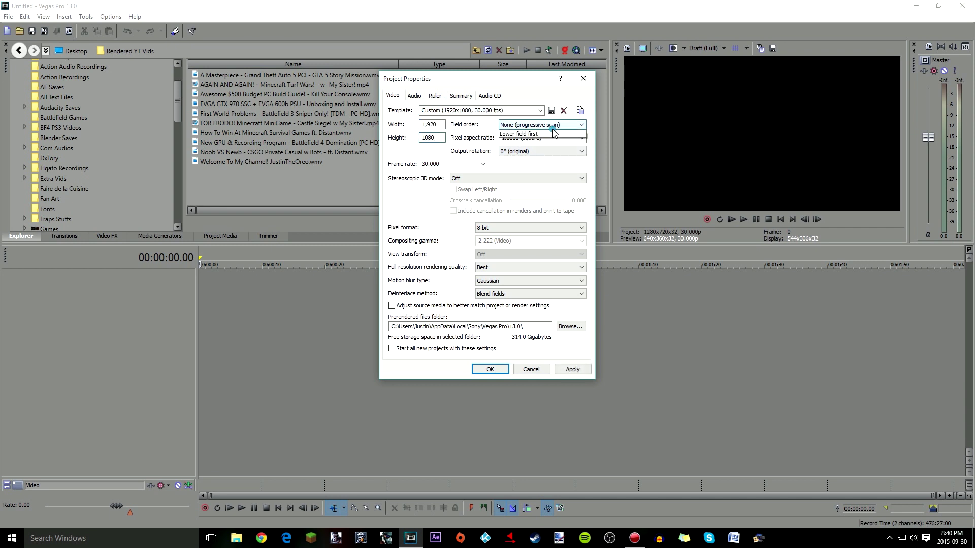
left_click(549, 125)
left_click(549, 136)
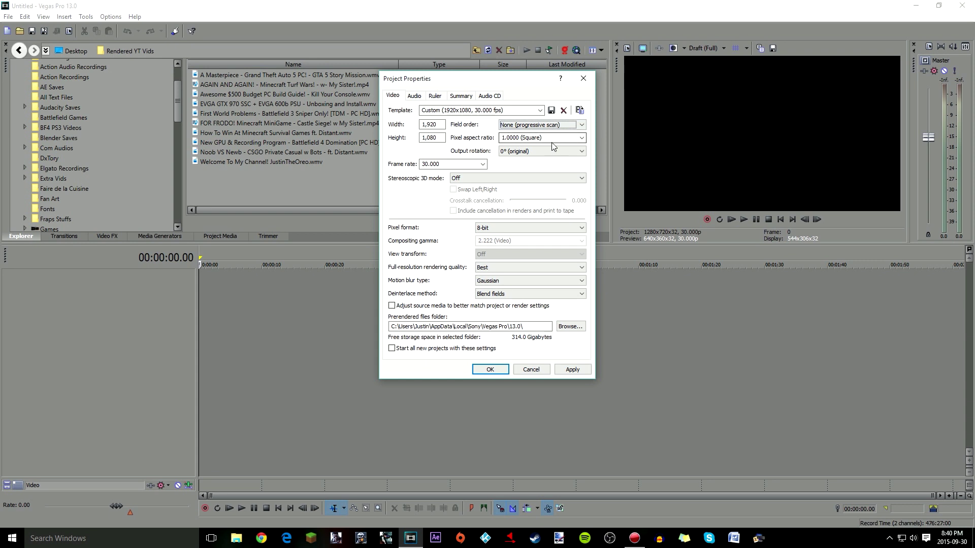
left_click(482, 164)
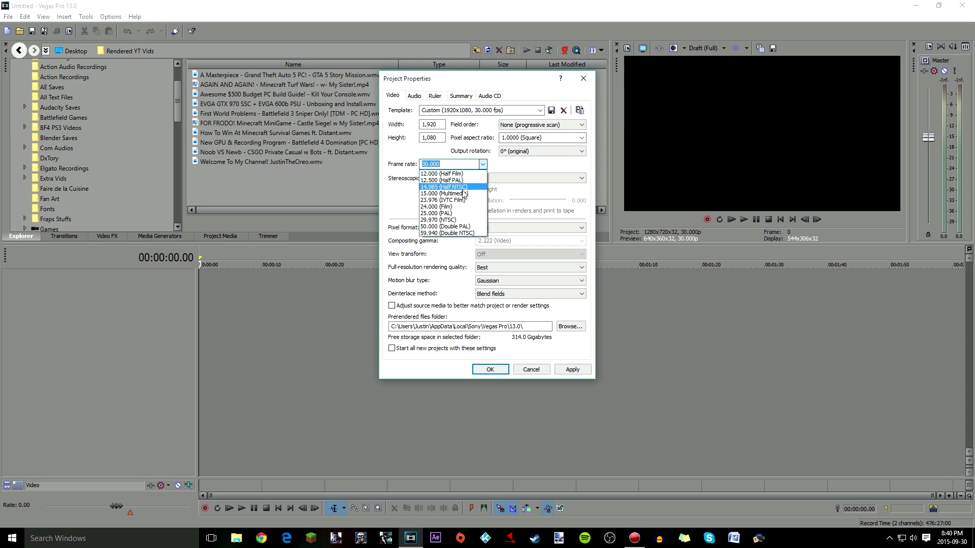
left_click(446, 233)
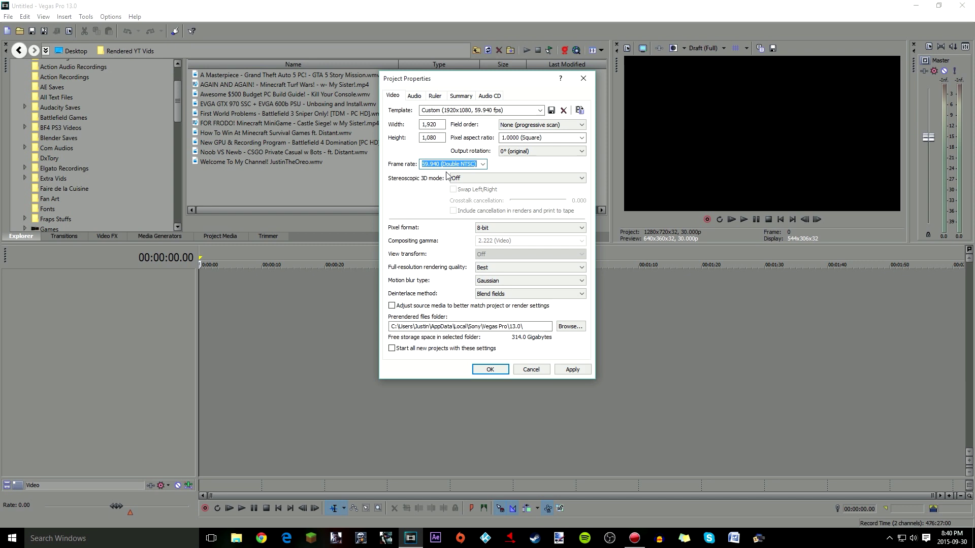
Set full-resolution rendering quality to Good with Blend fields deinterlacing, leaving 'Start all new projects' unticked.
left_click(505, 270)
left_click(504, 271)
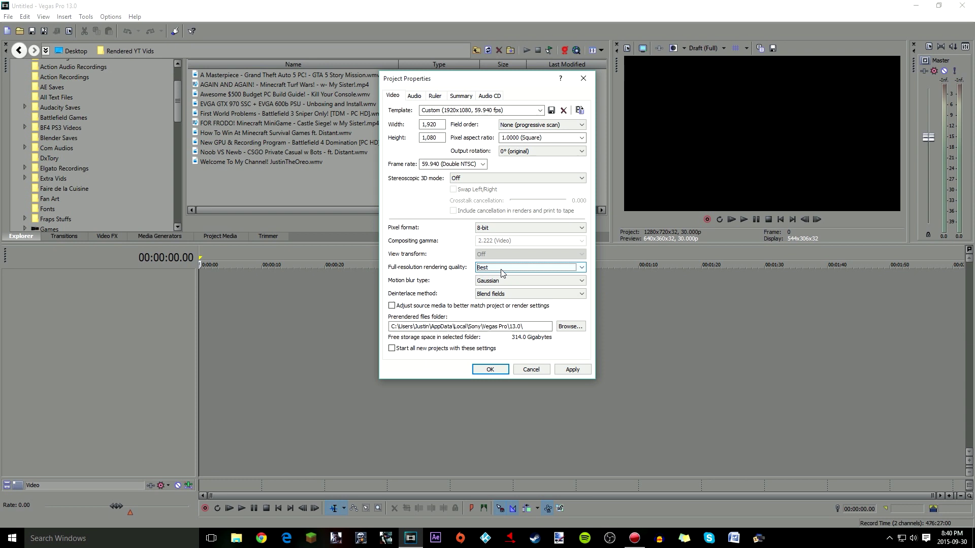
left_click(516, 283)
left_click(516, 284)
left_click(507, 267)
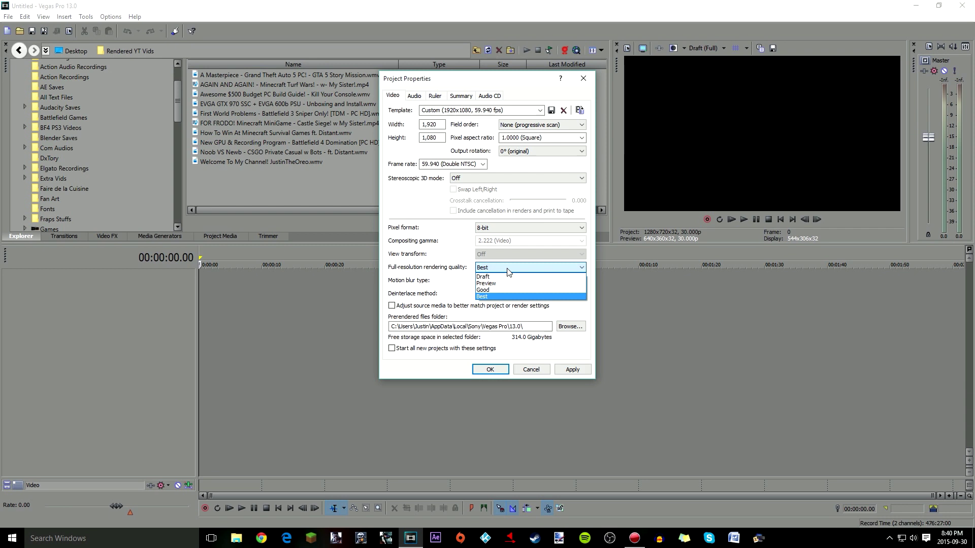
left_click(490, 290)
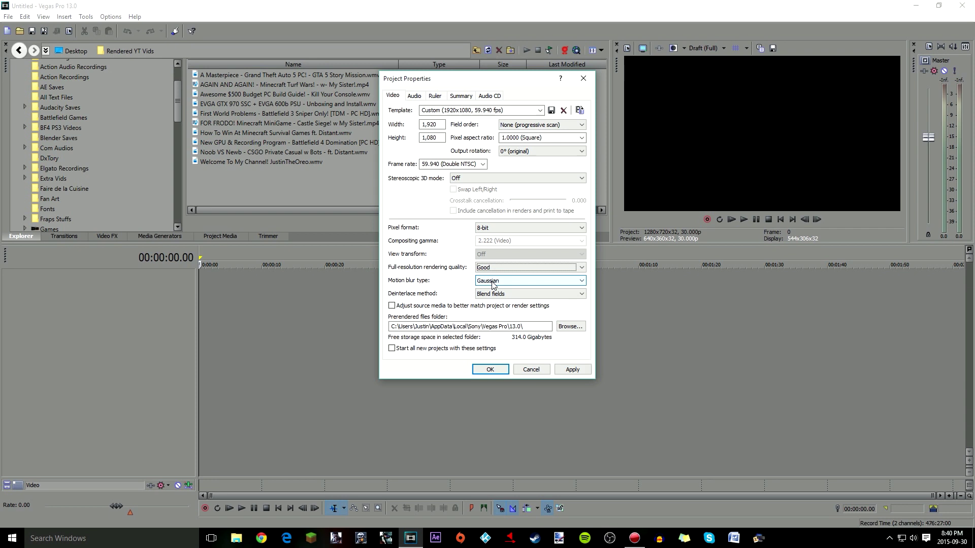
left_click(508, 293)
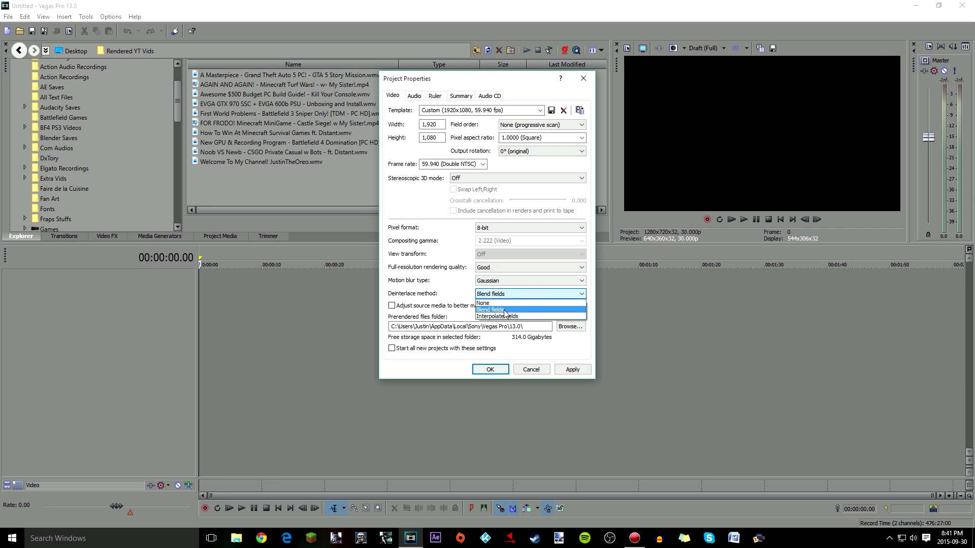
left_click(505, 309)
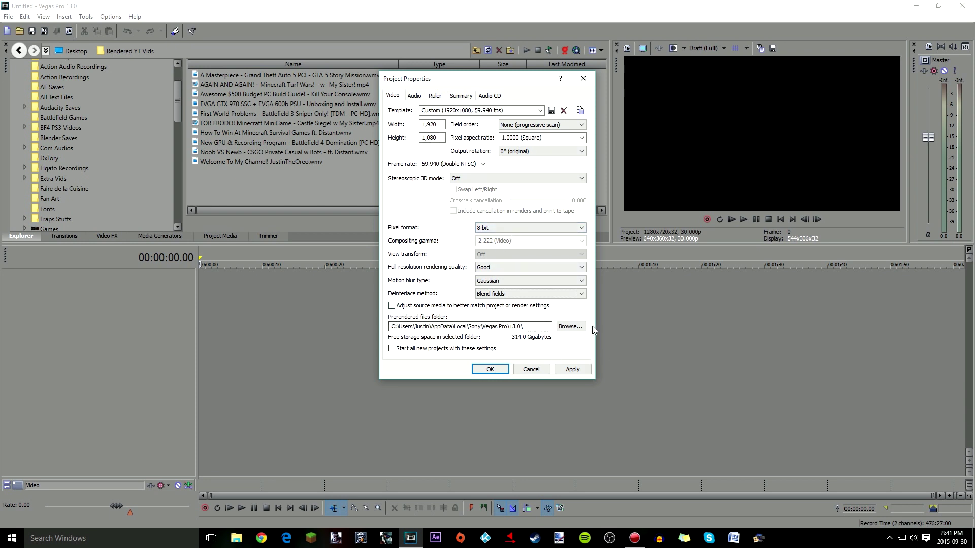
left_click(443, 349)
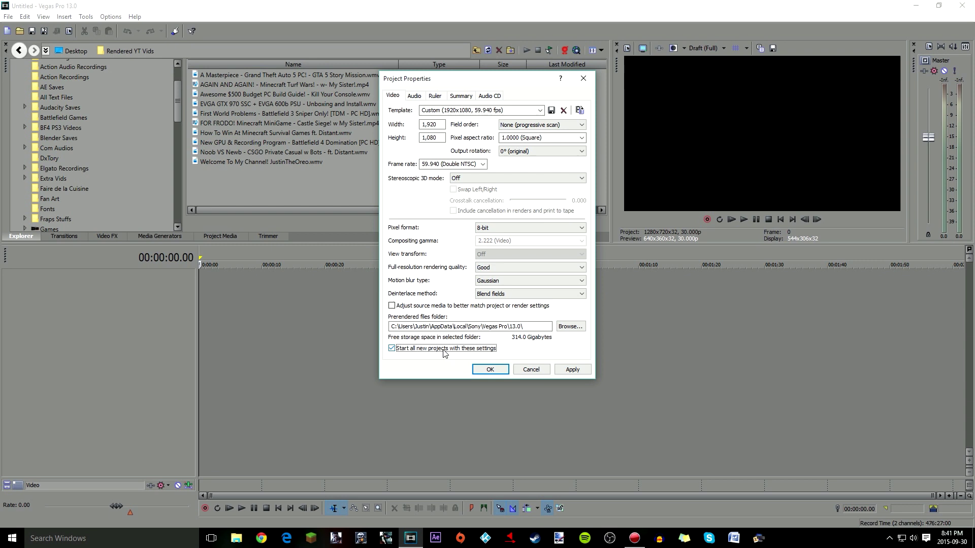
left_click(444, 350)
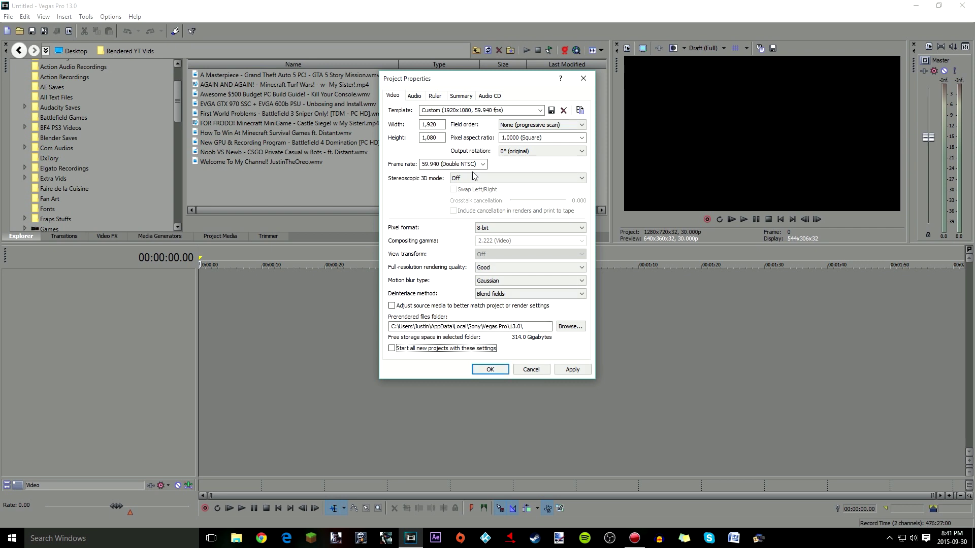
Close project properties, drop the AGAIN AND AGAIN! clip onto the timeline, and open Render As.
left_click(583, 78)
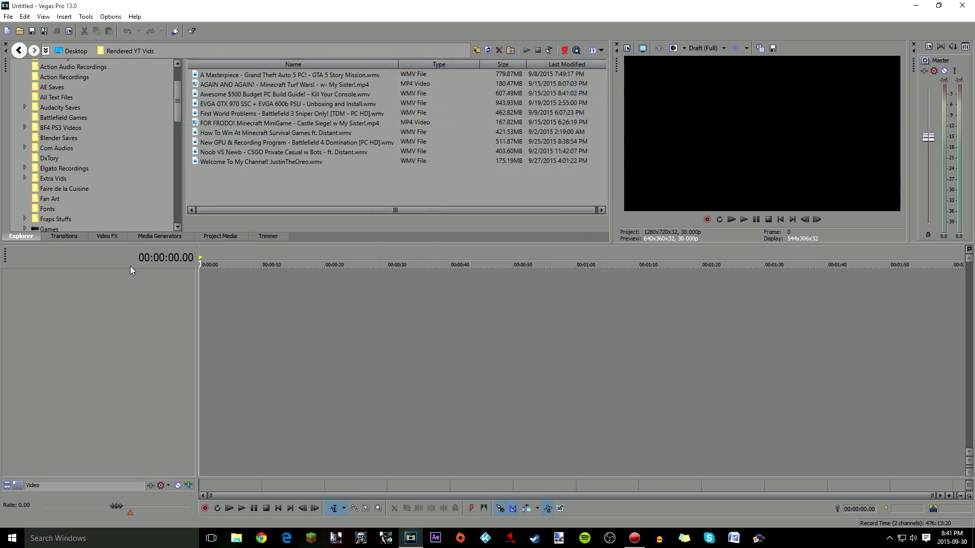
left_click_drag(243, 84, 203, 292)
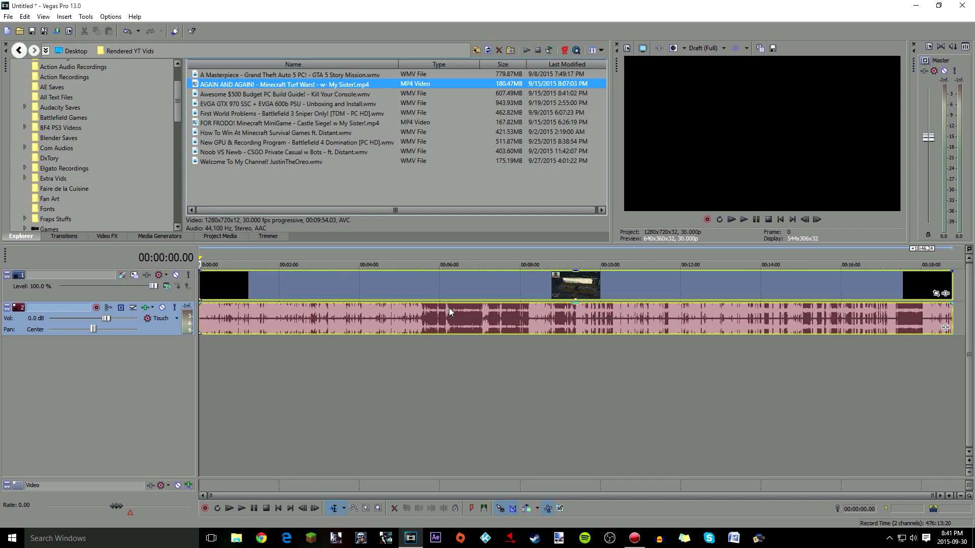
left_click(57, 31)
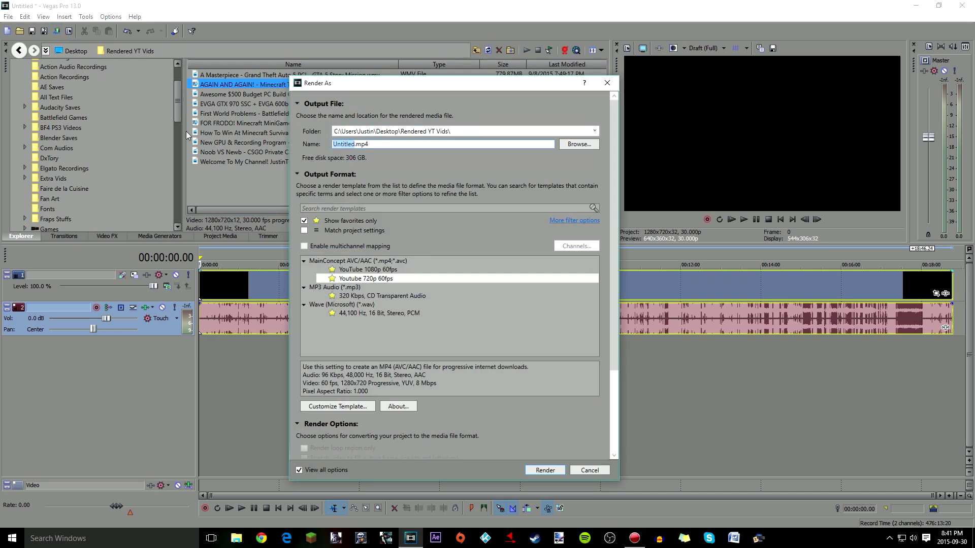
Name the output 'test', show all render formats, and select MainConcept AVC/AAC.
type("test")
left_click(315, 223)
left_click(304, 302)
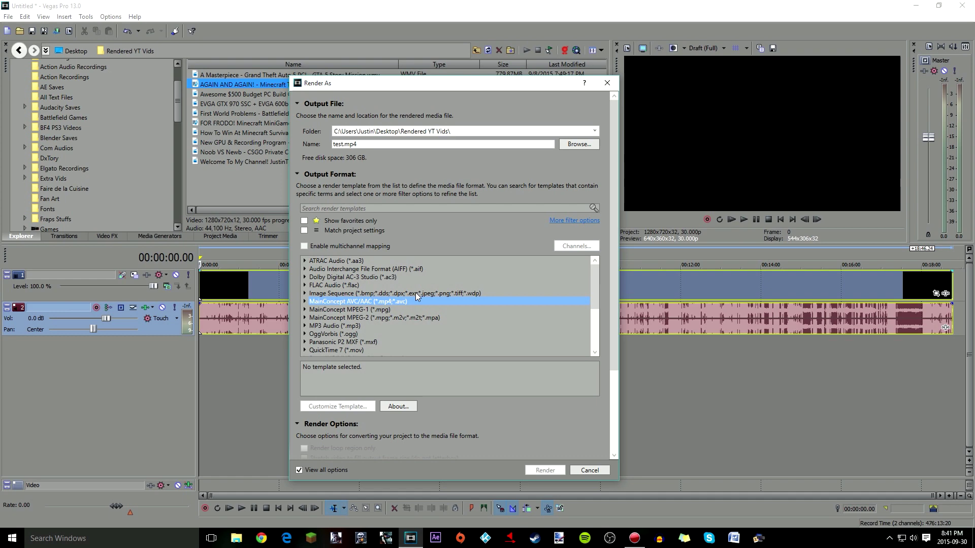
left_click(318, 251)
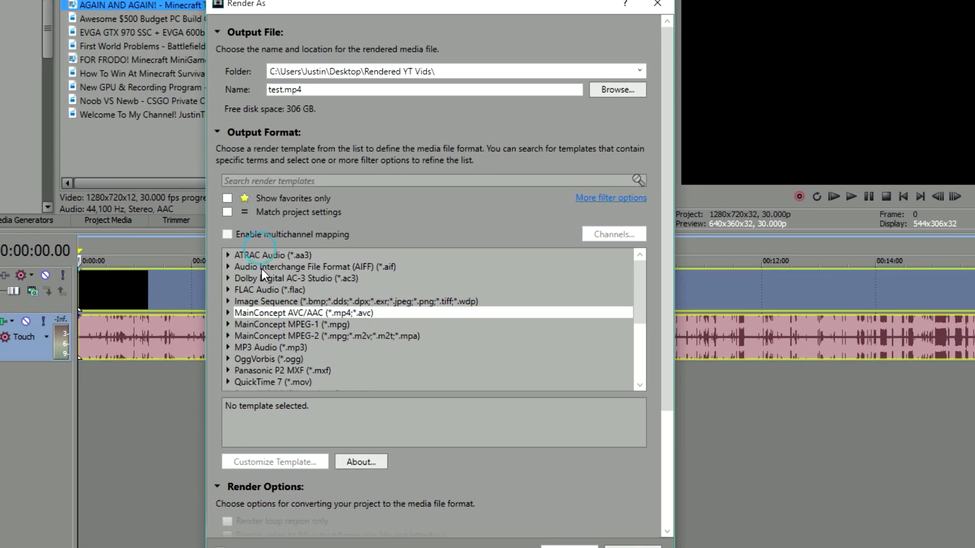
left_click(254, 312)
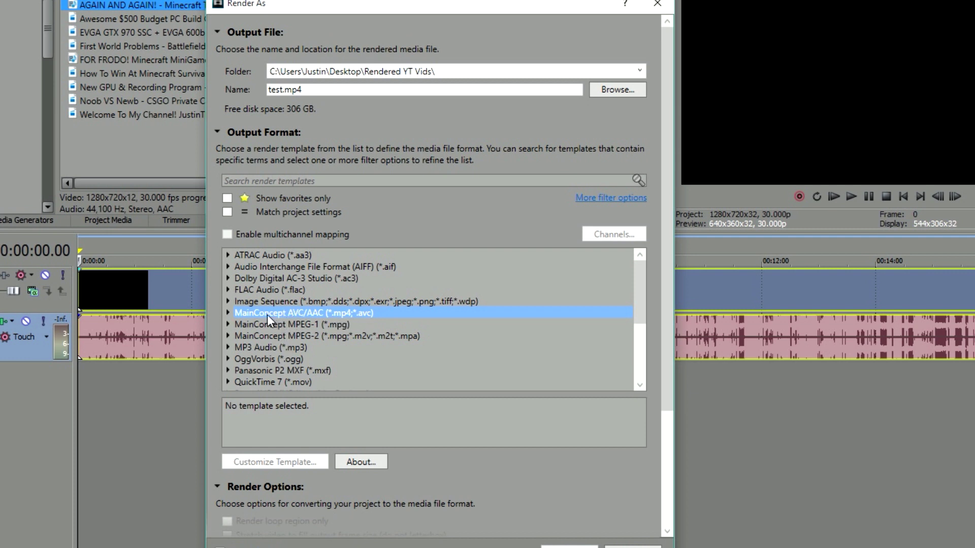
Choose the Internet HD 1080p template and open its custom settings.
left_click(228, 312)
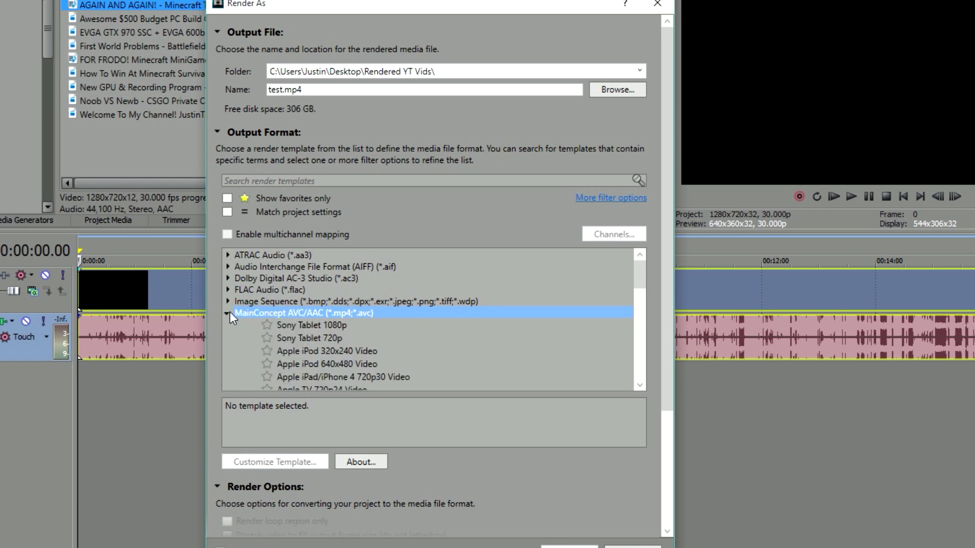
scroll(355, 303, "down", 3)
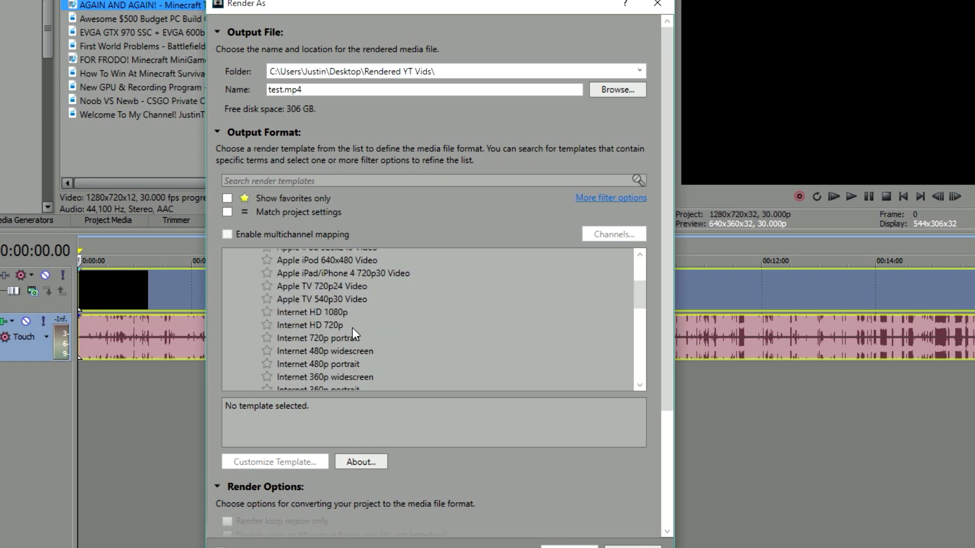
left_click(336, 315)
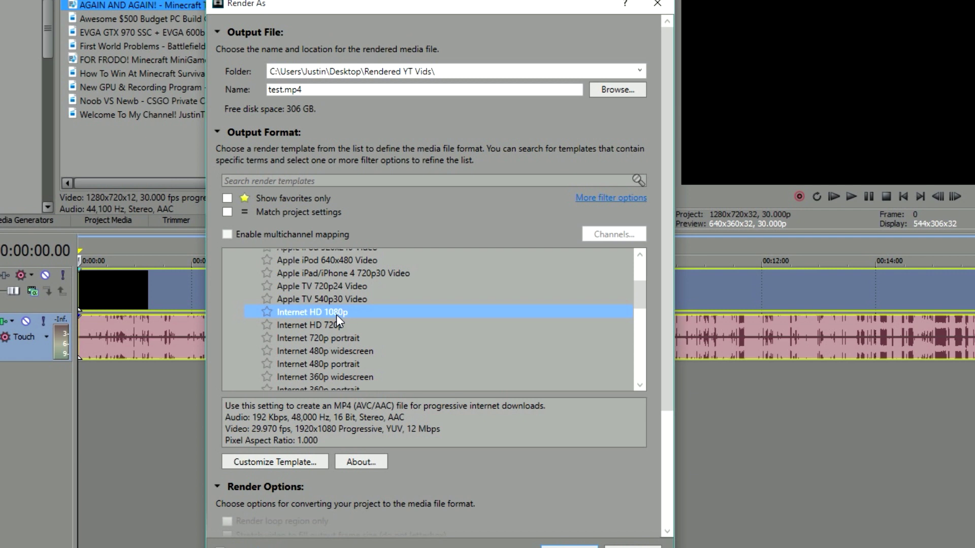
left_click(318, 326)
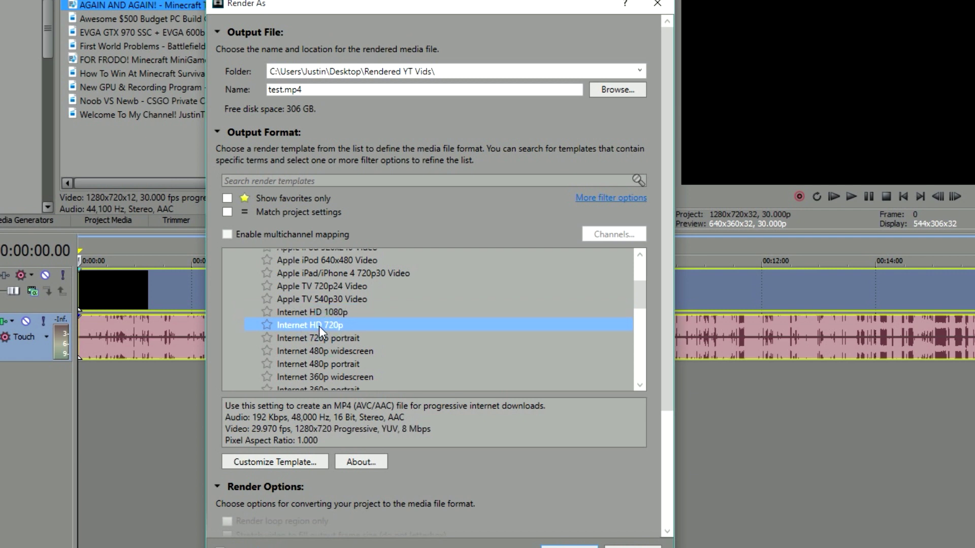
left_click(327, 312)
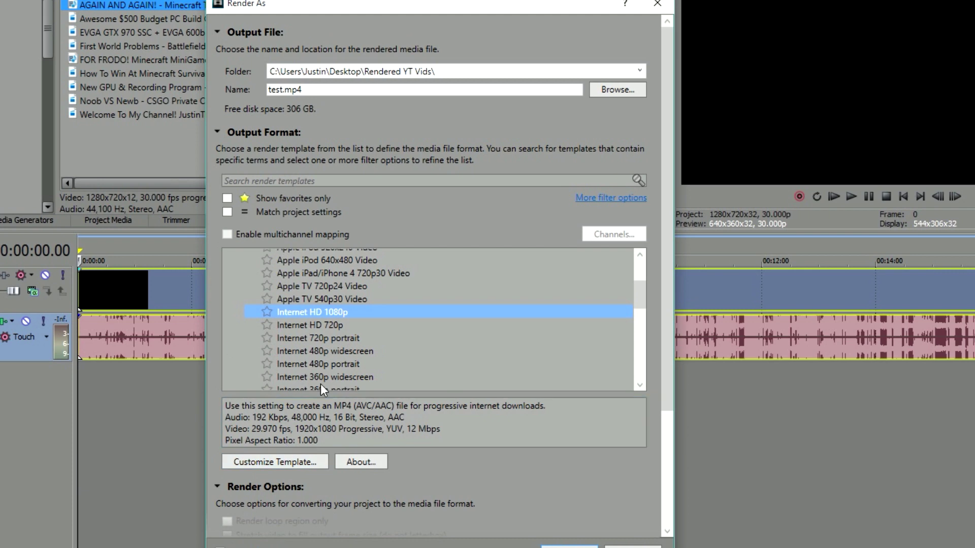
left_click(286, 462)
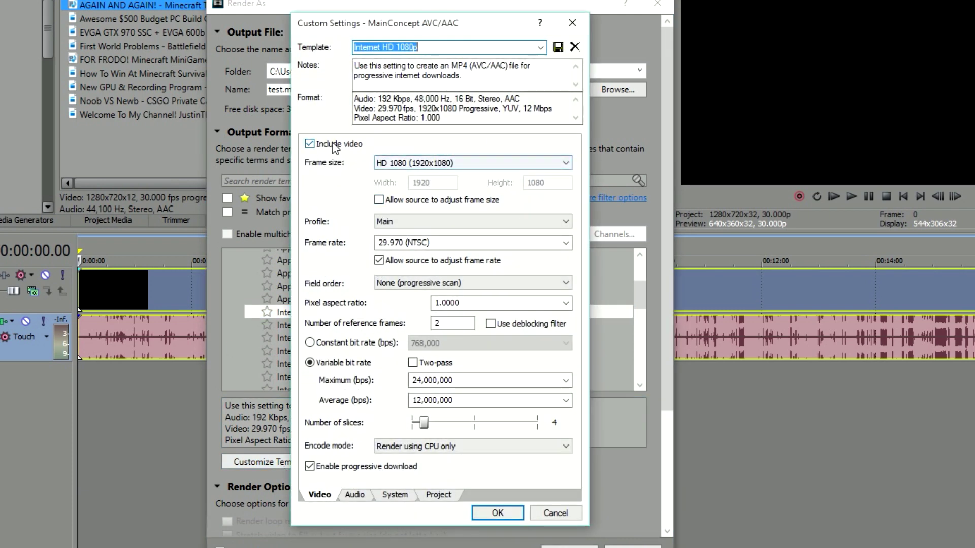
Keep the HD 1080 frame size, set frame rate to 60, and disable source frame-rate adjustment.
left_click(417, 166)
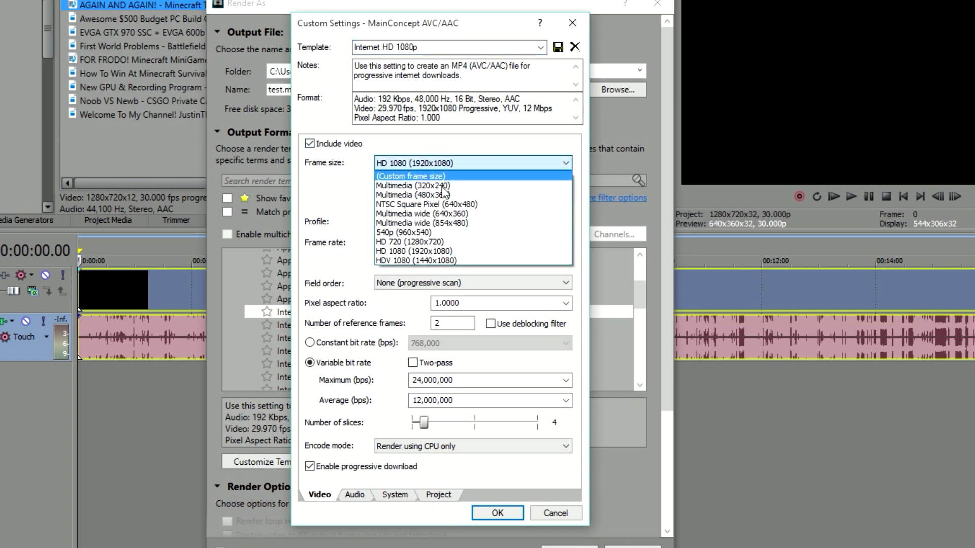
left_click(439, 251)
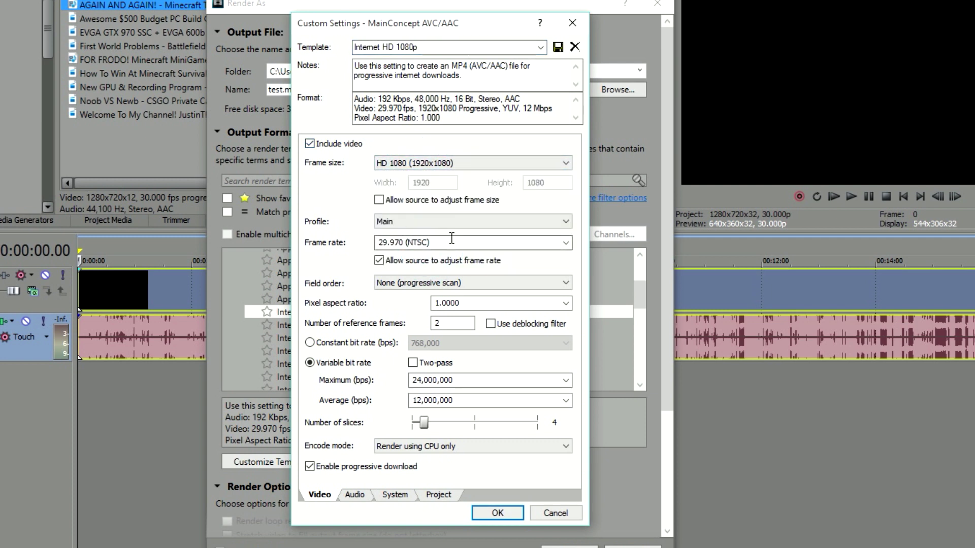
left_click(447, 159)
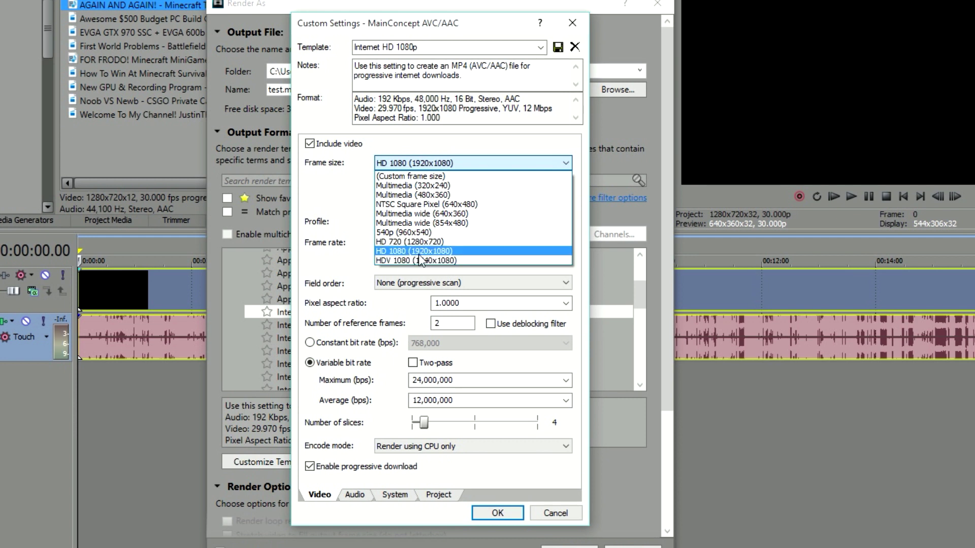
left_click(463, 251)
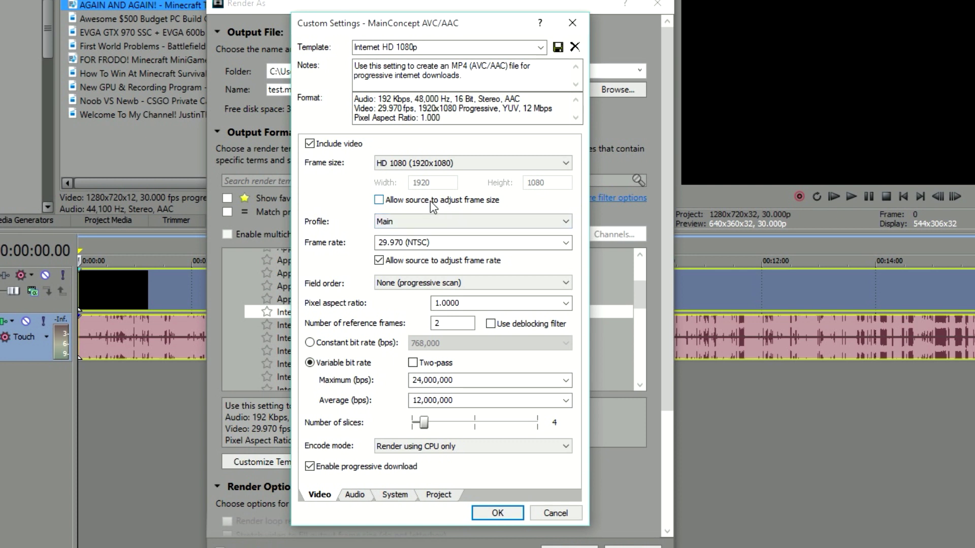
left_click(454, 244)
type("60")
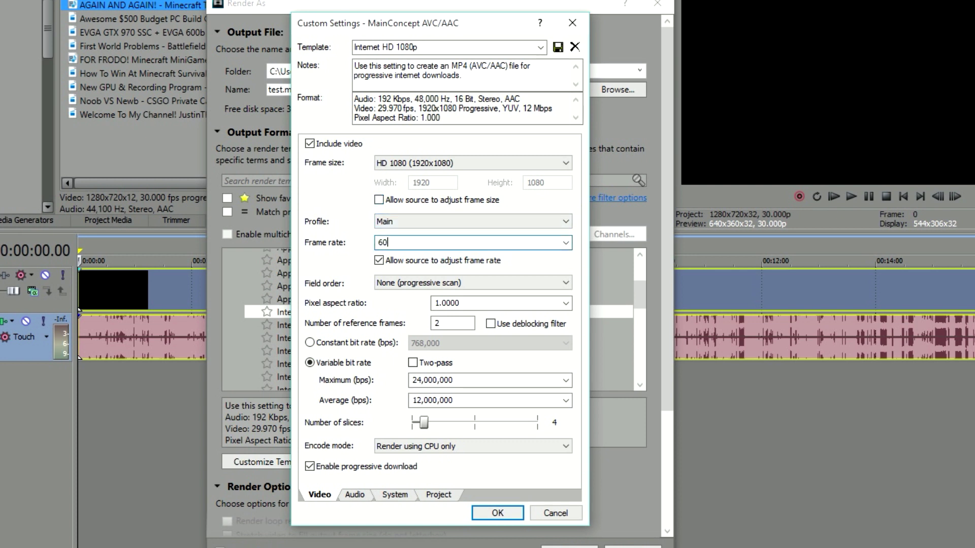
left_click(441, 261)
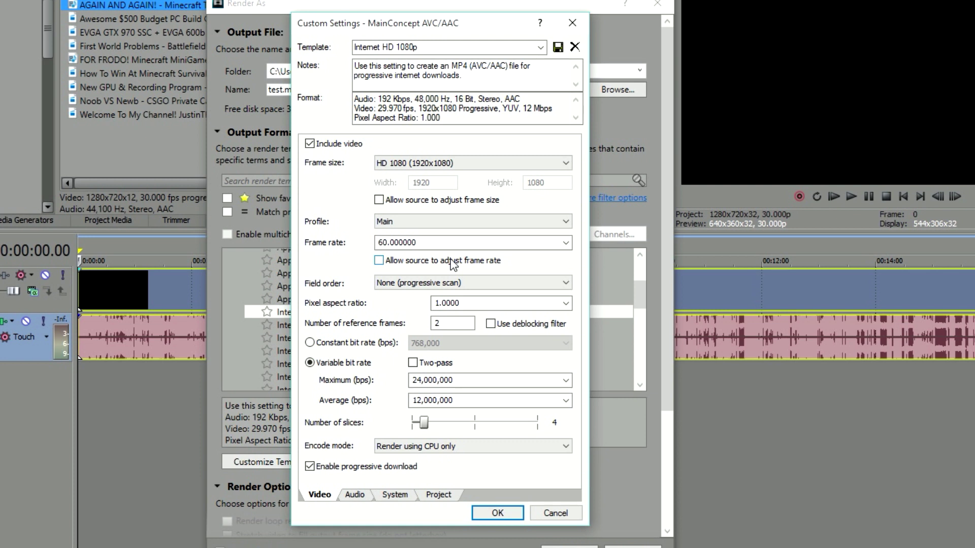
Keep progressive field order and the existing maximum bit rate unchanged.
left_click(440, 283)
left_click(428, 294)
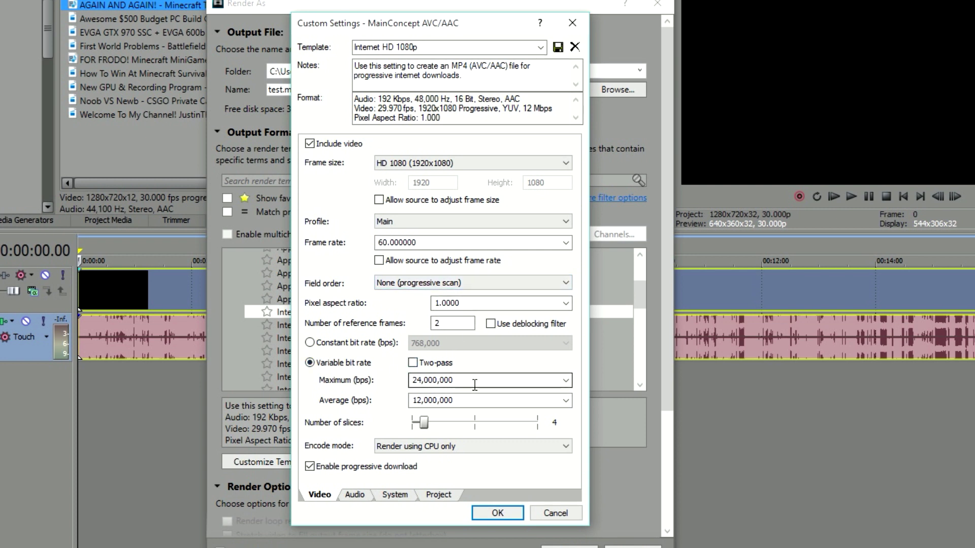
left_click(566, 380)
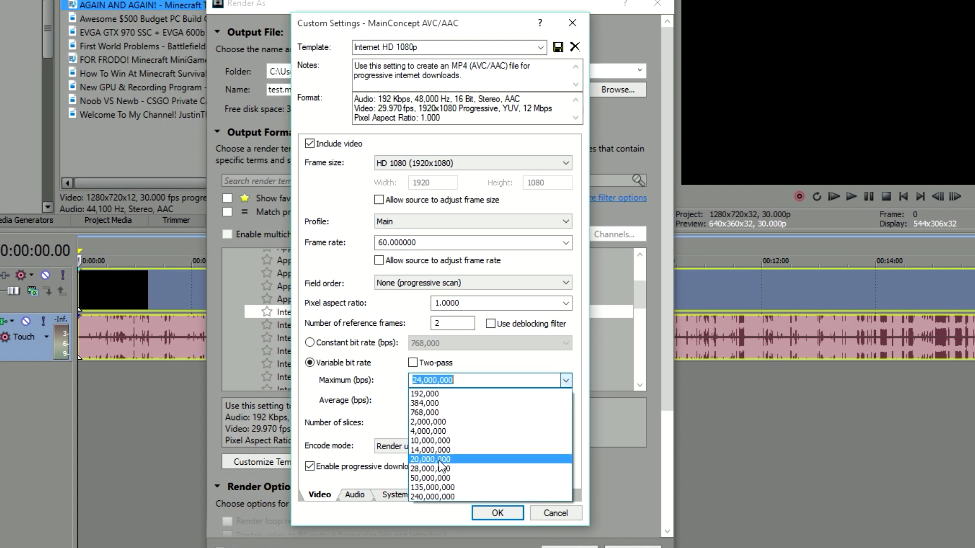
left_click(394, 397)
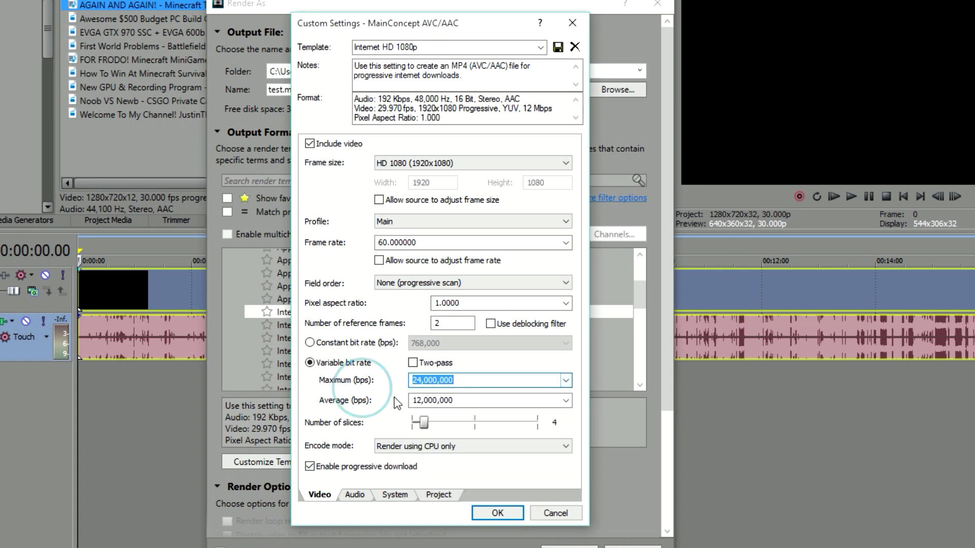
left_click(436, 448)
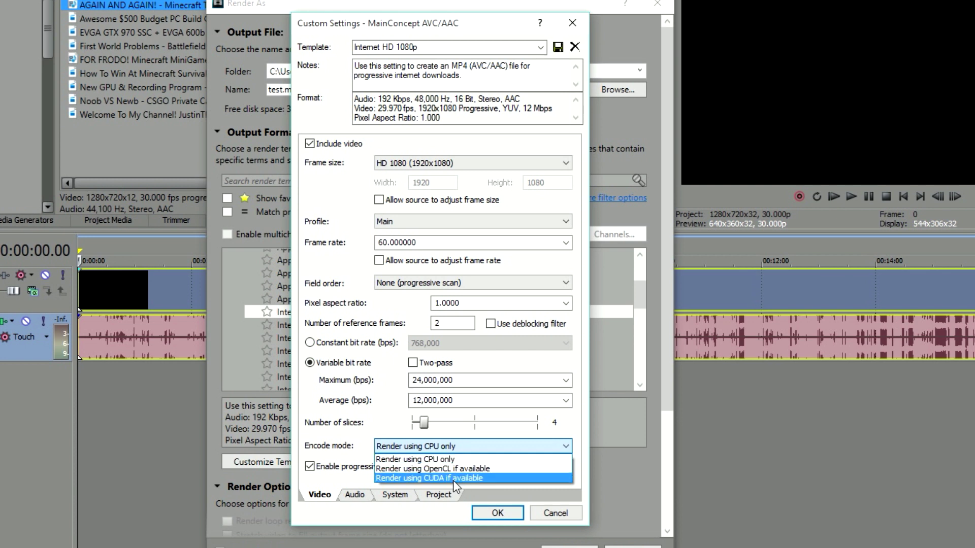
Run the GPU check on the System tab to confirm CUDA is available.
left_click(453, 458)
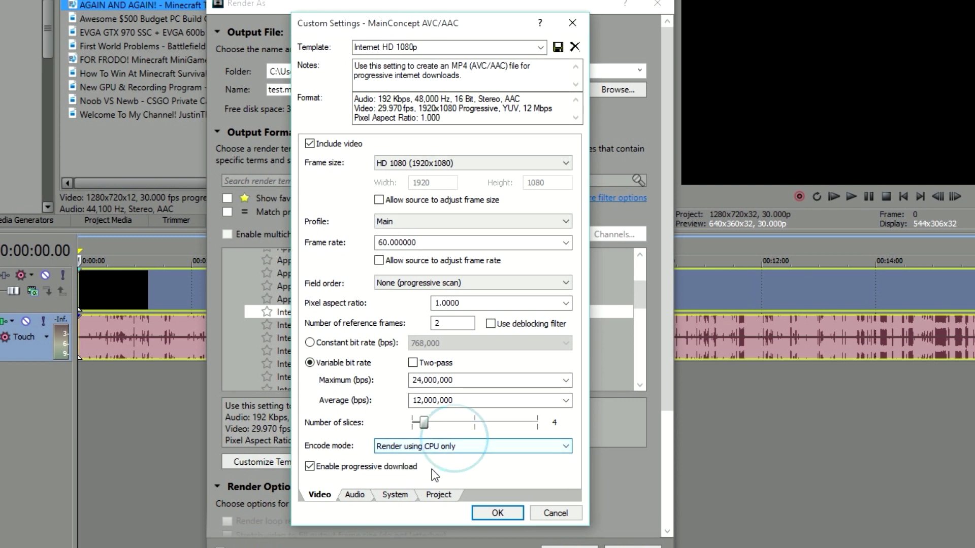
left_click(394, 495)
left_click(320, 193)
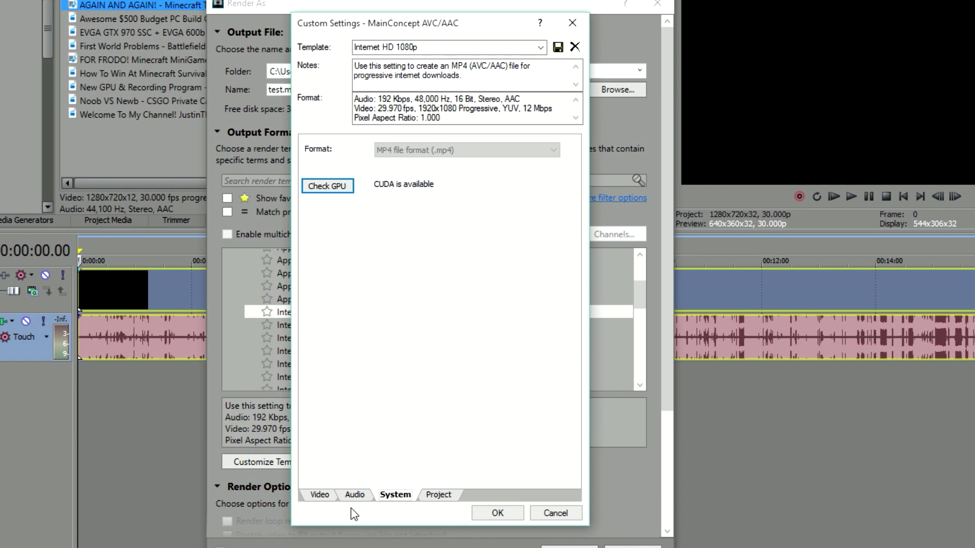
left_click(320, 495)
Set the encode mode to 'Render using CUDA if available'.
left_click(426, 446)
left_click(445, 471)
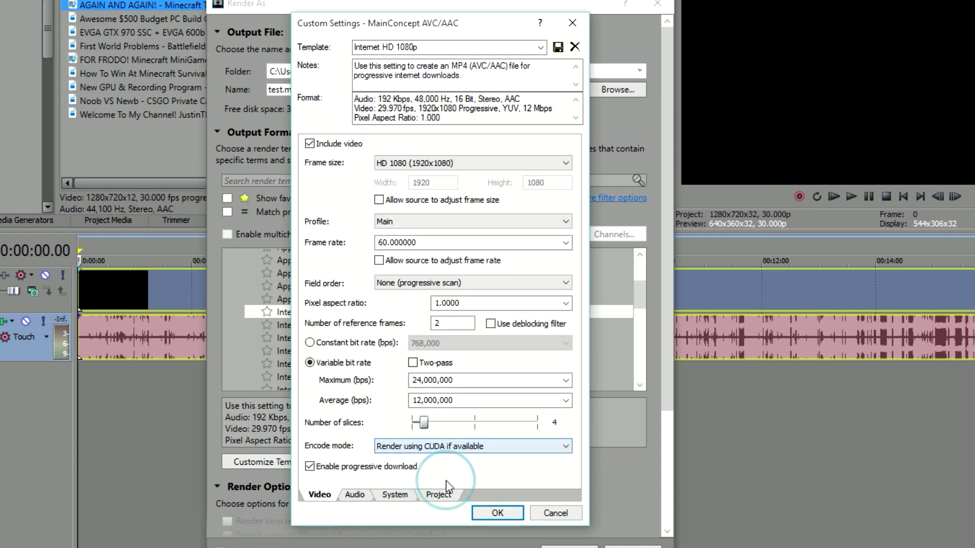
left_click(461, 447)
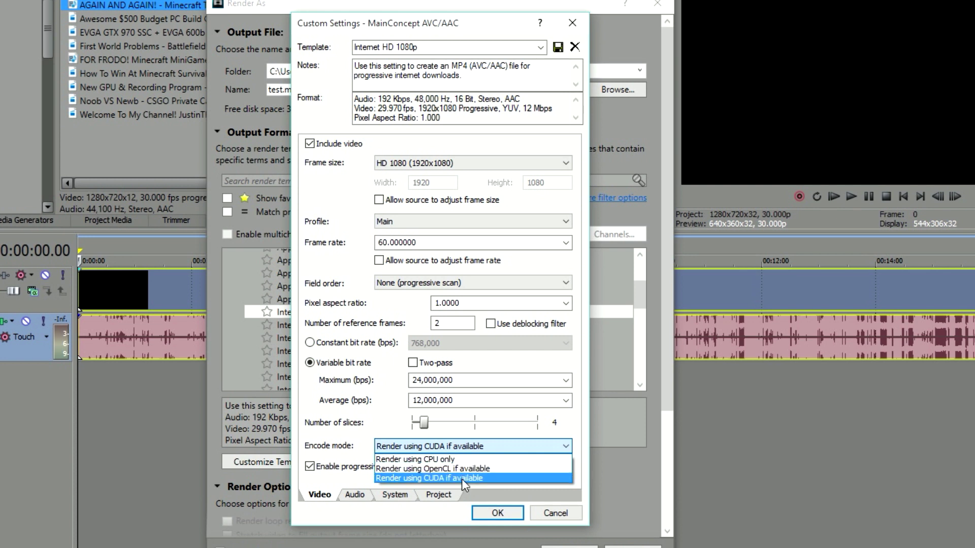
left_click(462, 476)
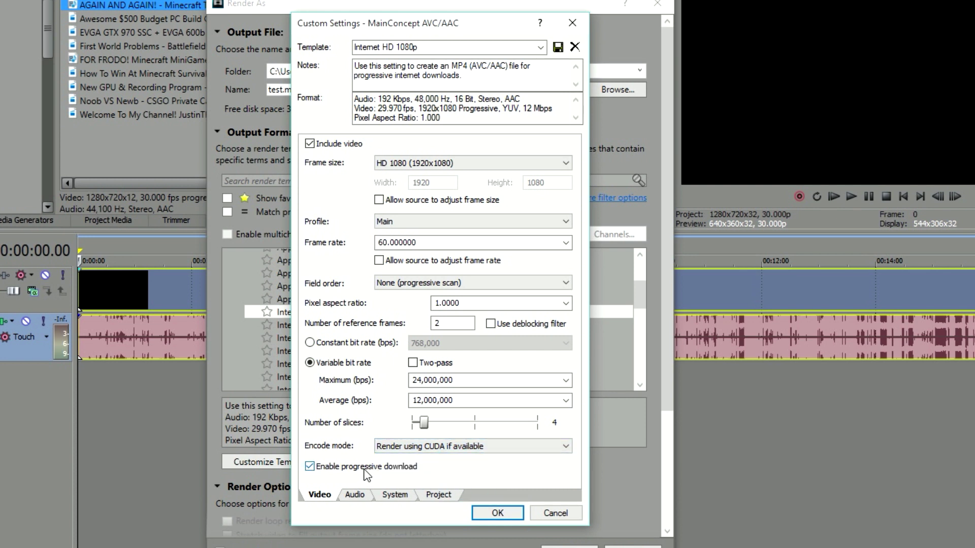
Set the audio to a 48,000 Hz sample rate and a 96,000 bps bit rate.
left_click(354, 495)
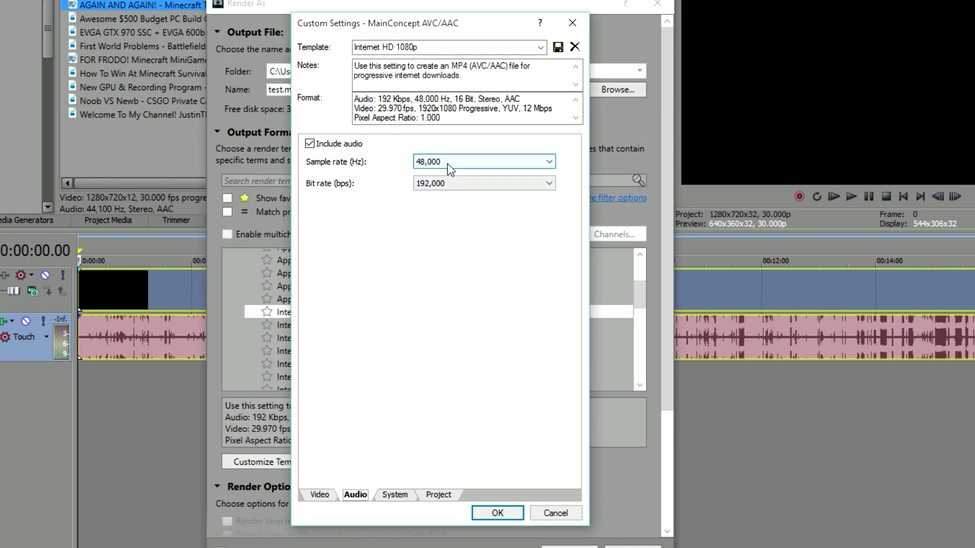
left_click(444, 166)
left_click(439, 246)
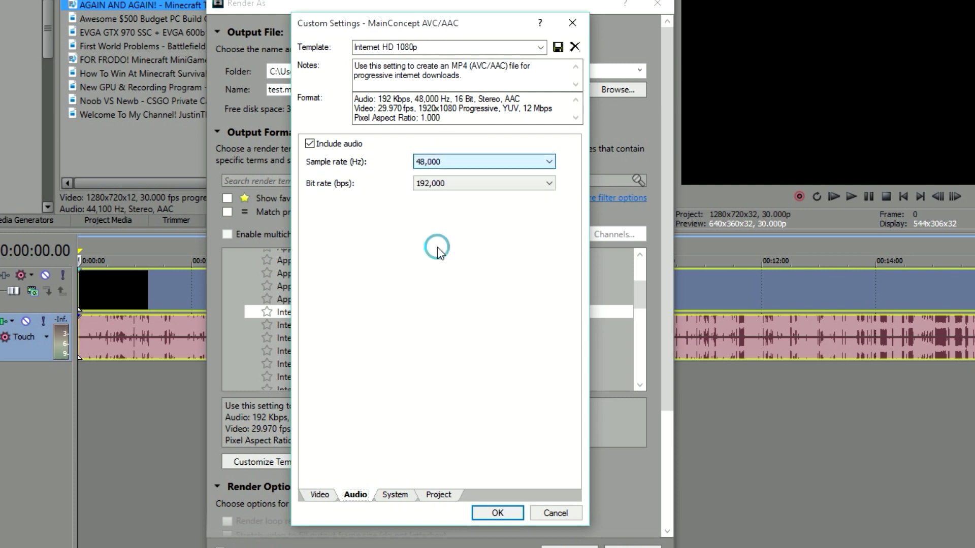
left_click(438, 184)
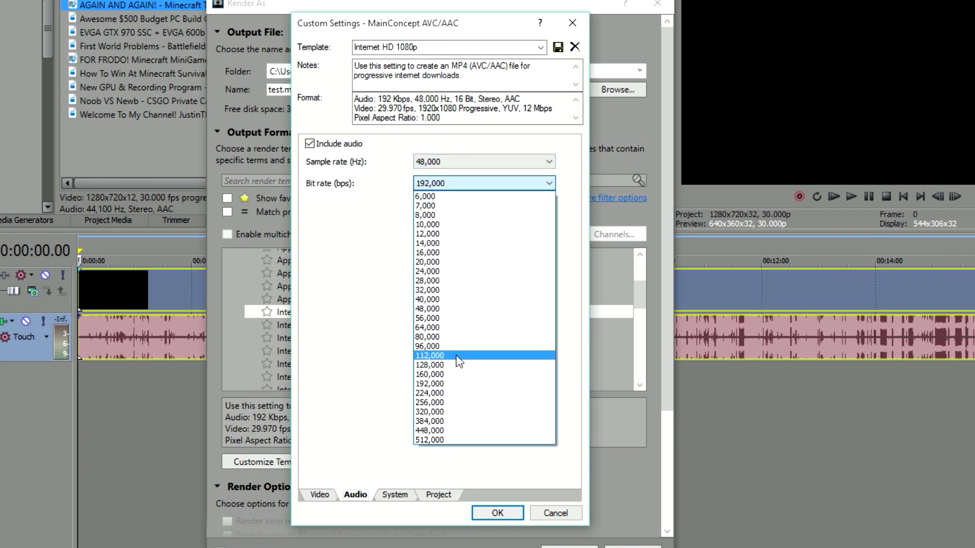
left_click(460, 347)
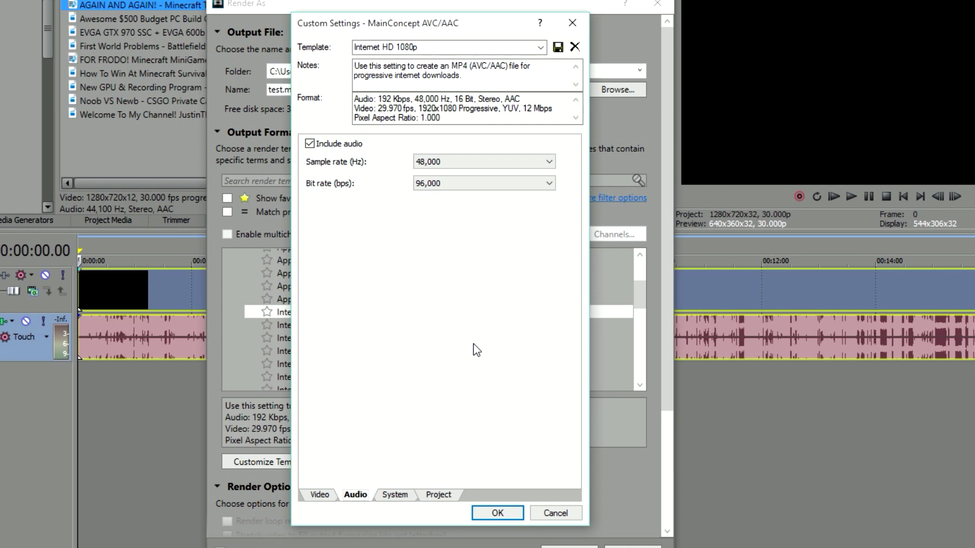
Change the template's Project tab video rendering quality from Use Project Settings to Good.
left_click(394, 499)
left_click(440, 502)
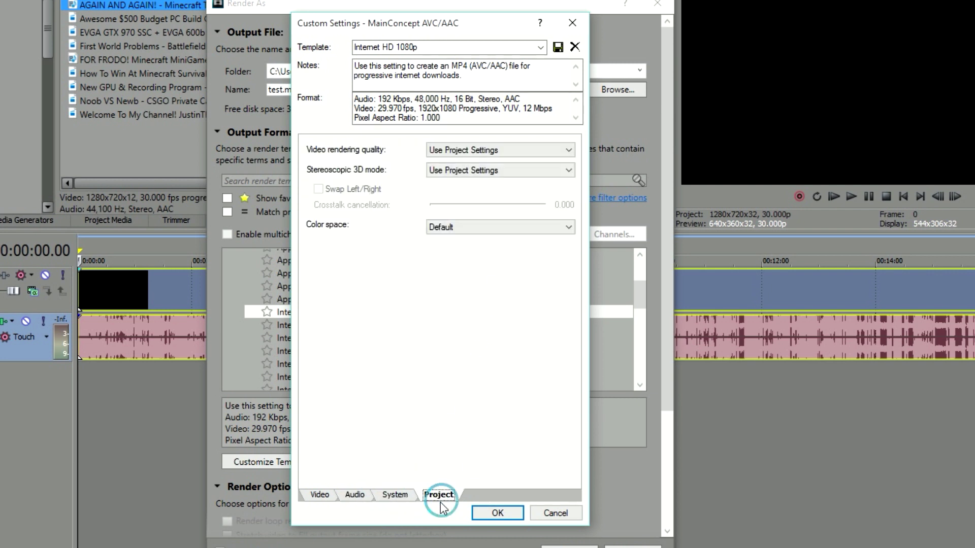
left_click(489, 150)
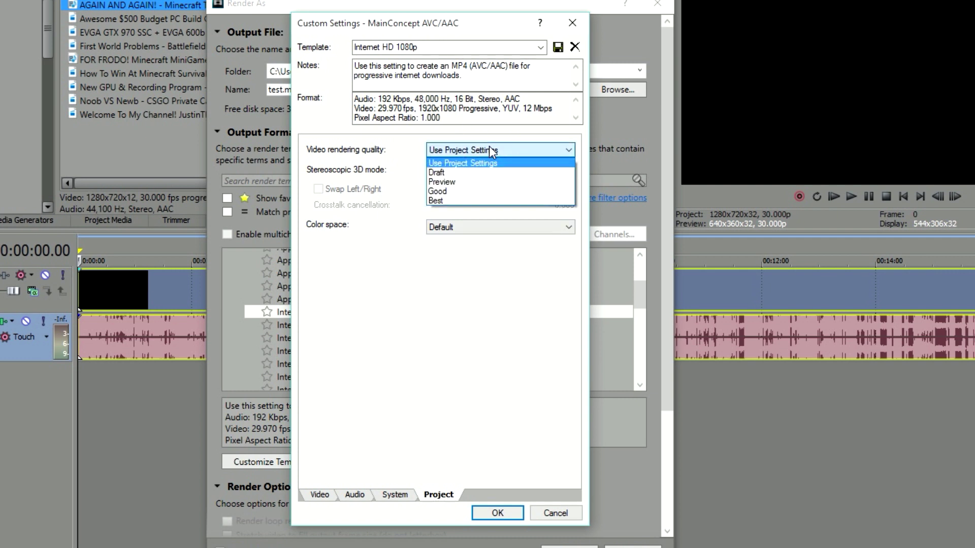
left_click(455, 191)
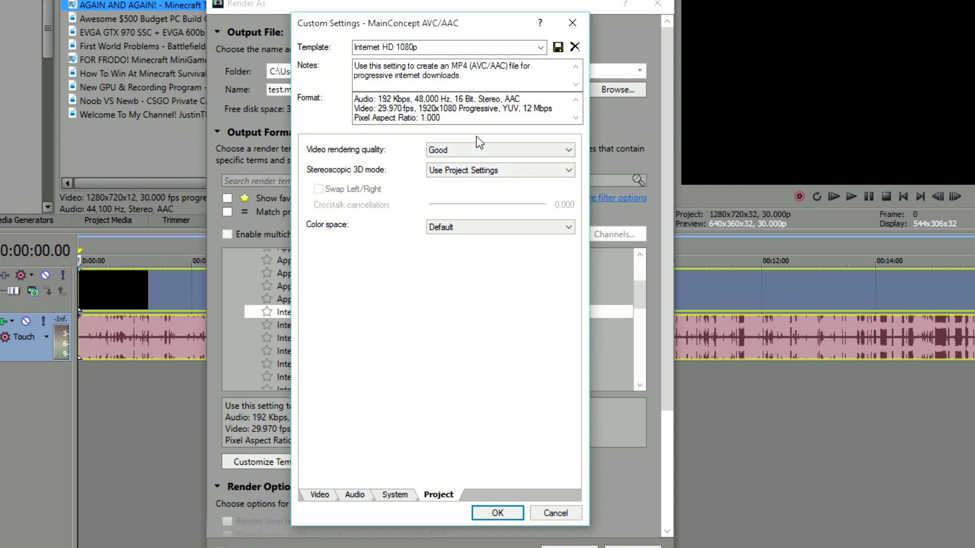
left_click(460, 150)
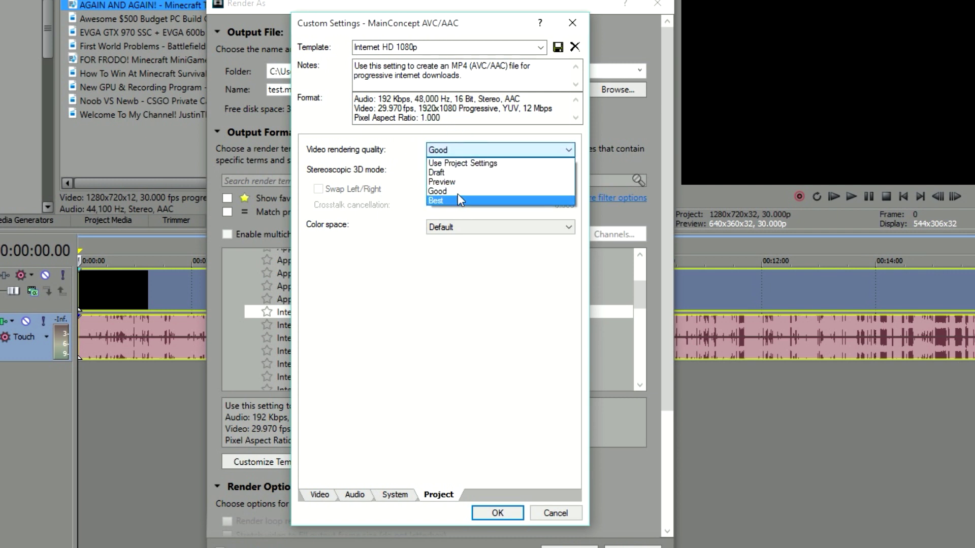
left_click(457, 194)
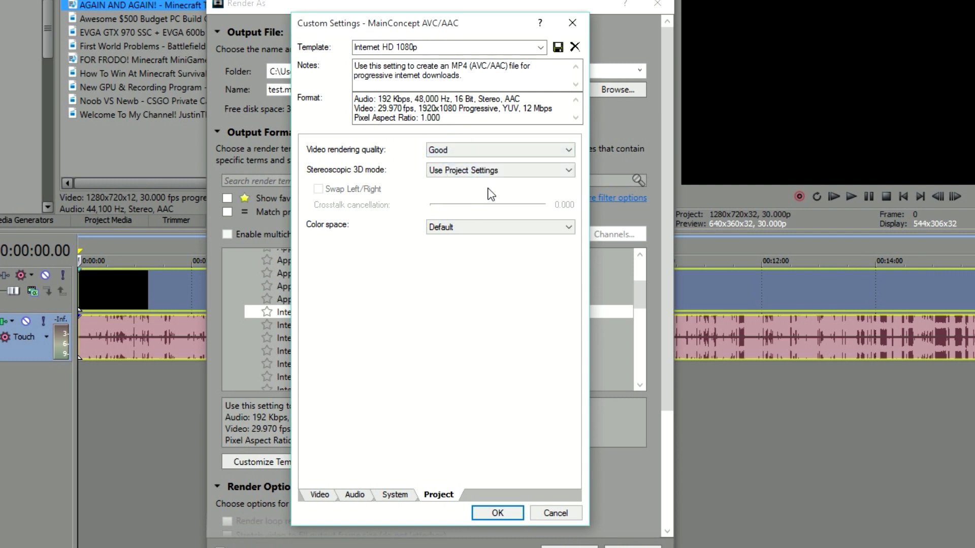
left_click(485, 142)
left_click(465, 192)
Name the template 'YouTube 1080p 60fps' and review its Video, Audio and System settings.
left_click(426, 47)
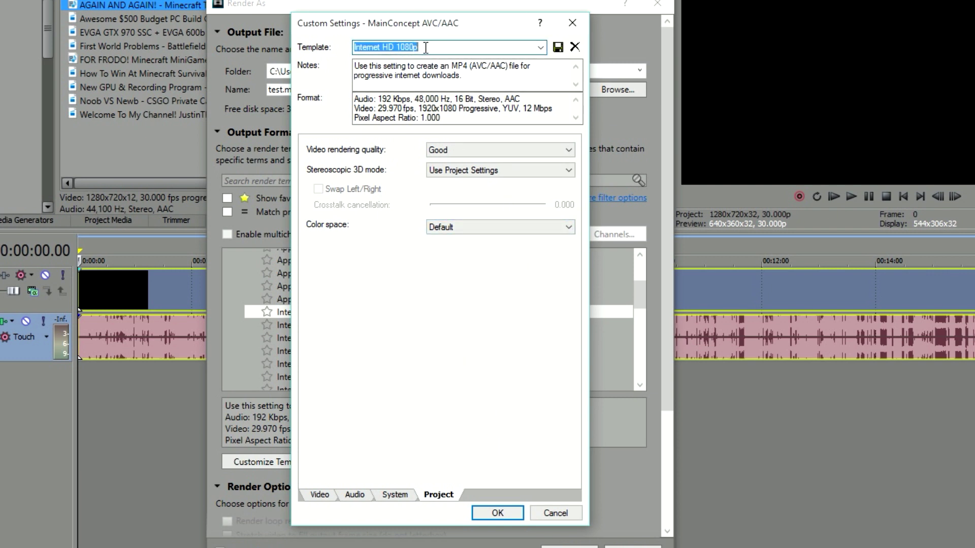
type("Yo")
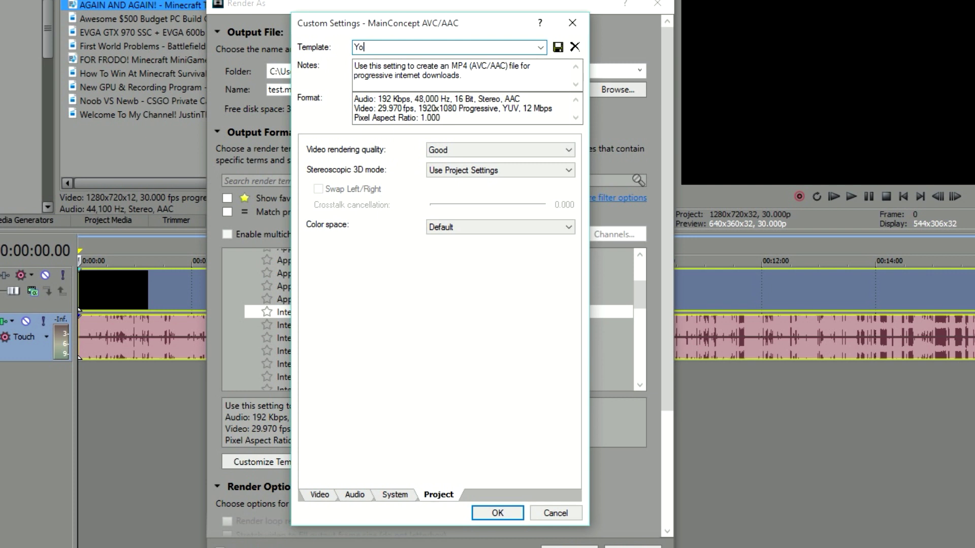
type("uTube 1080p 60fps")
left_click(319, 495)
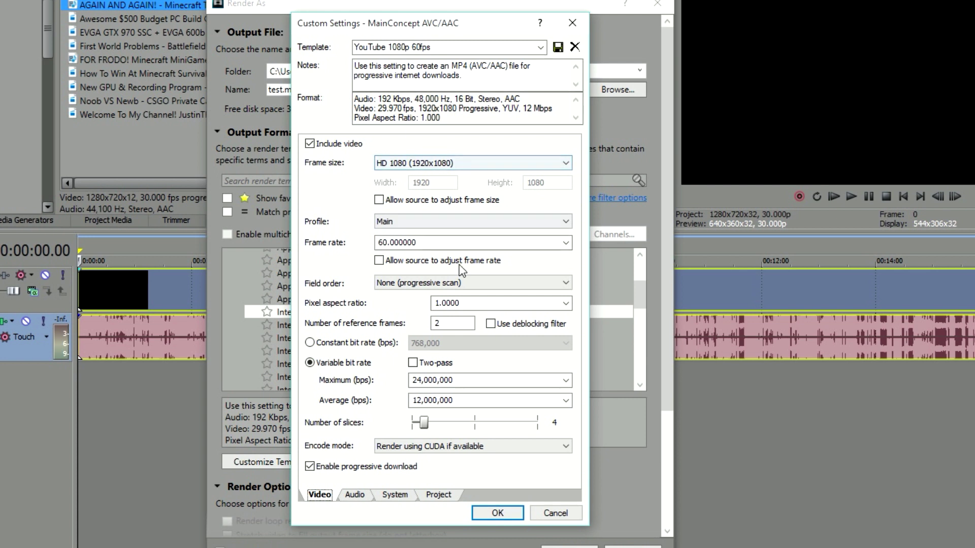
left_click(355, 495)
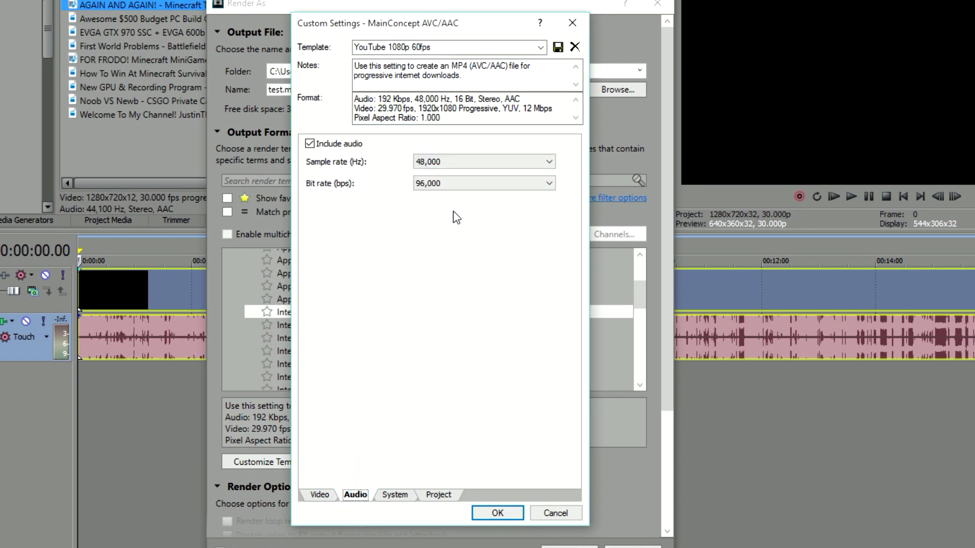
left_click(398, 495)
left_click(325, 494)
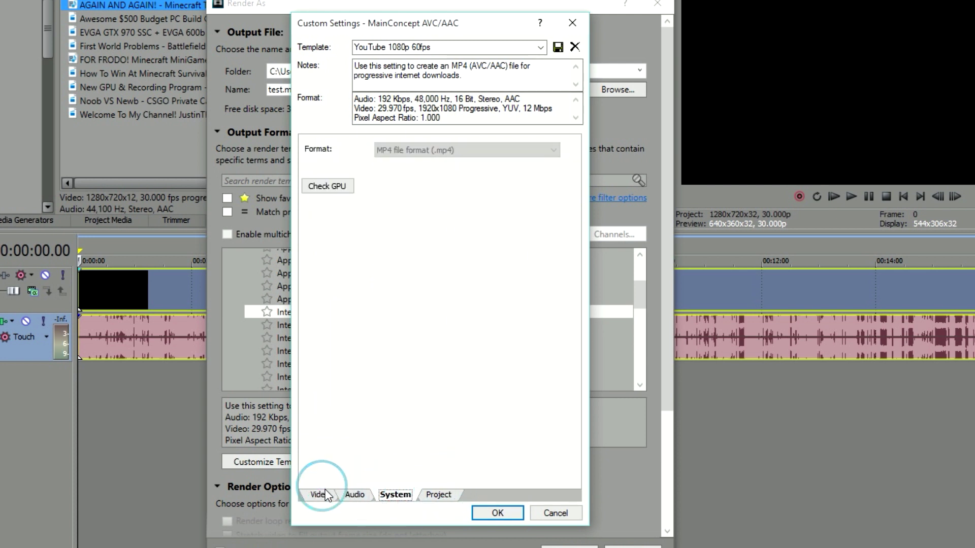
Pick the saved YouTube 1080p 60fps template in Render As and verify its audio settings.
left_click(556, 513)
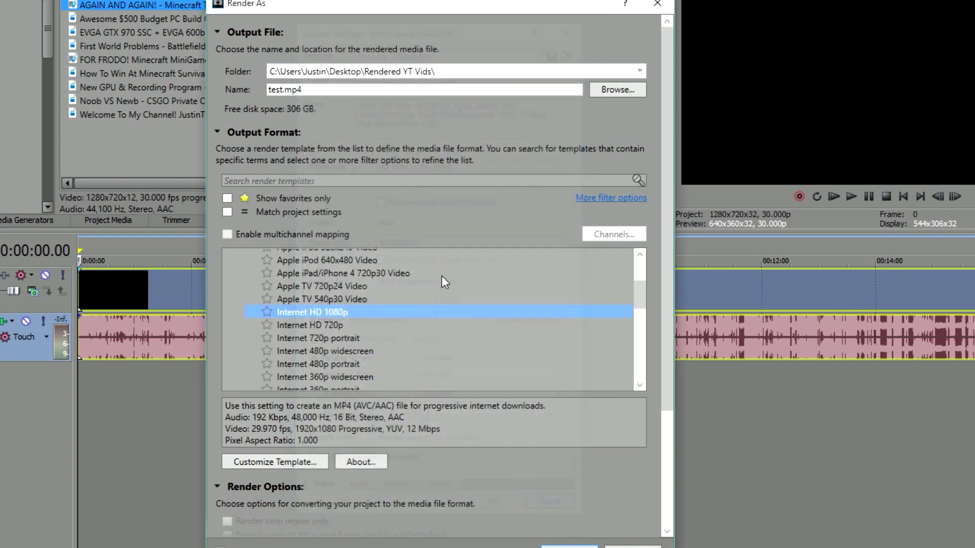
scroll(370, 305, "down", 7)
left_click(342, 327)
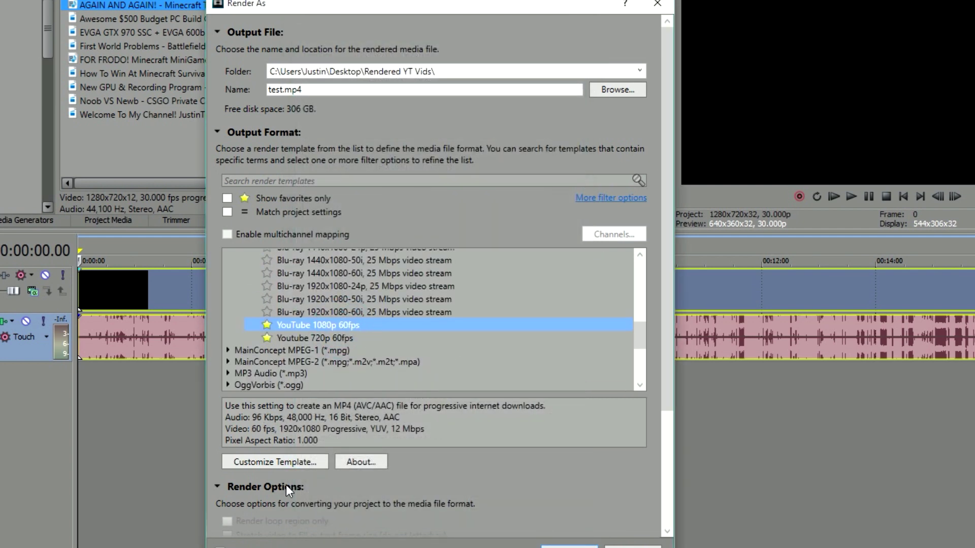
left_click(283, 462)
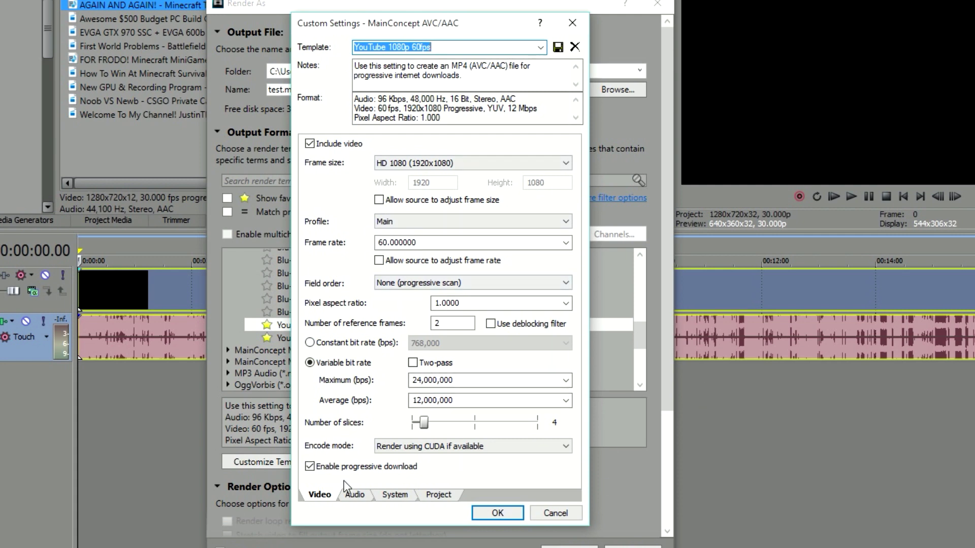
left_click(350, 493)
left_click(474, 512)
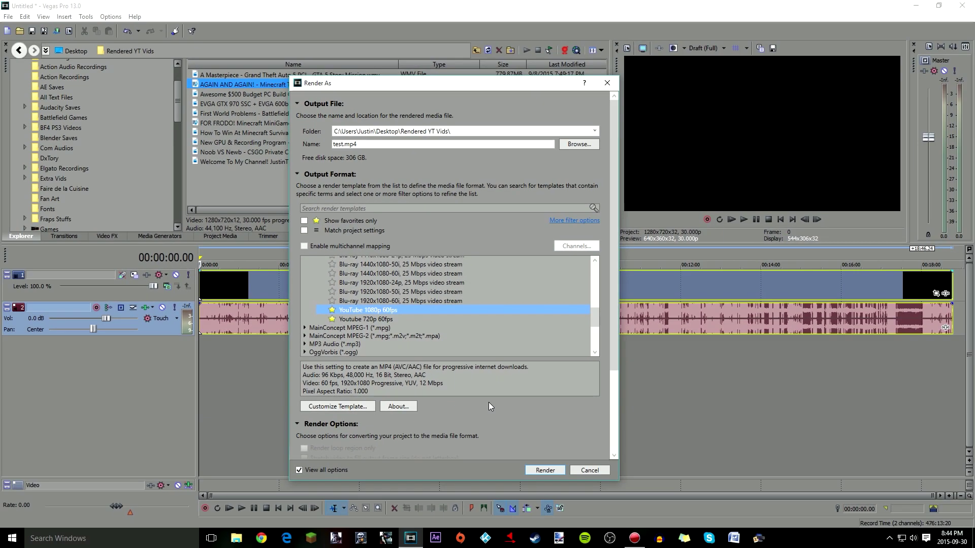